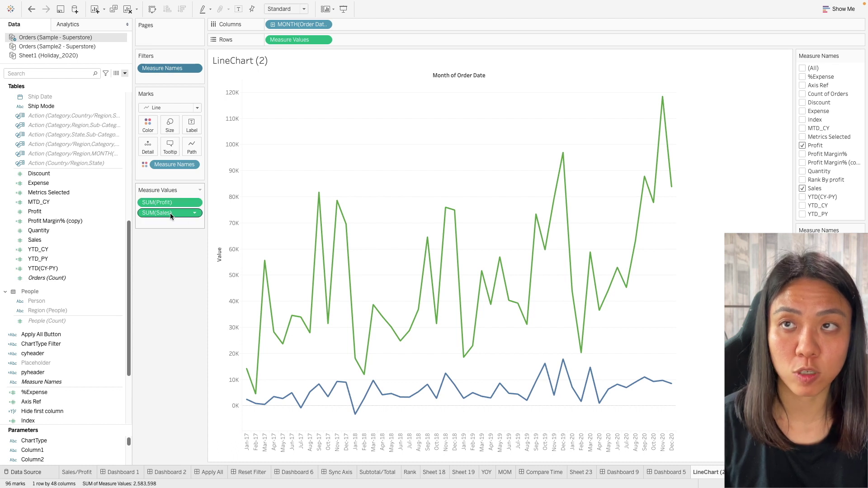
Step: Undo to remove the Measure Names filter card, leaving the Profit and Sales legend
{"action": "key", "text": "ctrl+z"}
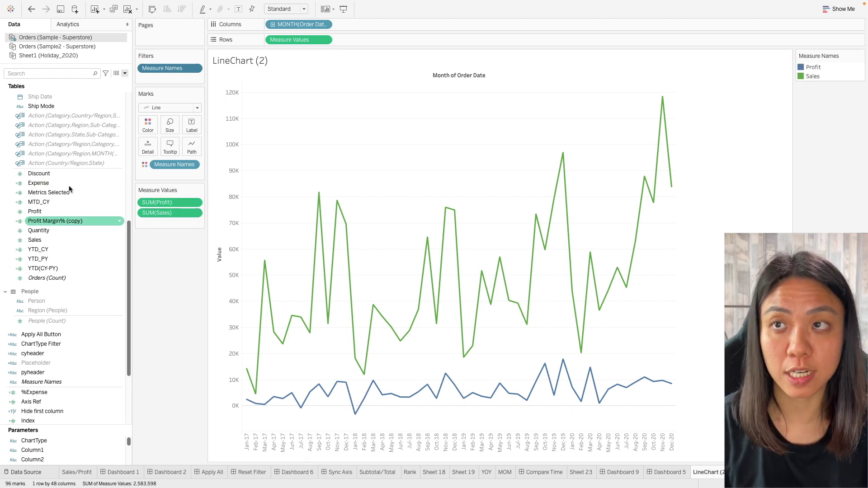
Step: Show the Measure Names filter and add Discount and Expense alongside Profit and Sales
{"action": "right_click", "coordinate": [180, 69]}
{"action": "left_click", "coordinate": [196, 100]}
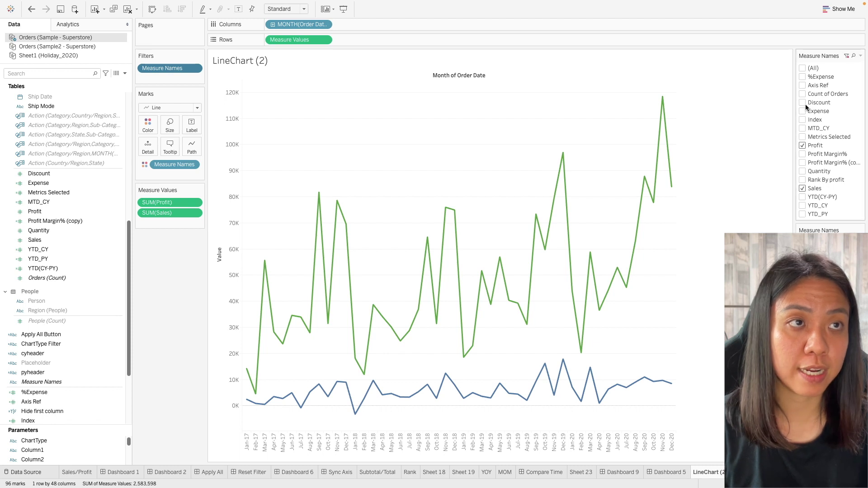
{"action": "left_click", "coordinate": [803, 103]}
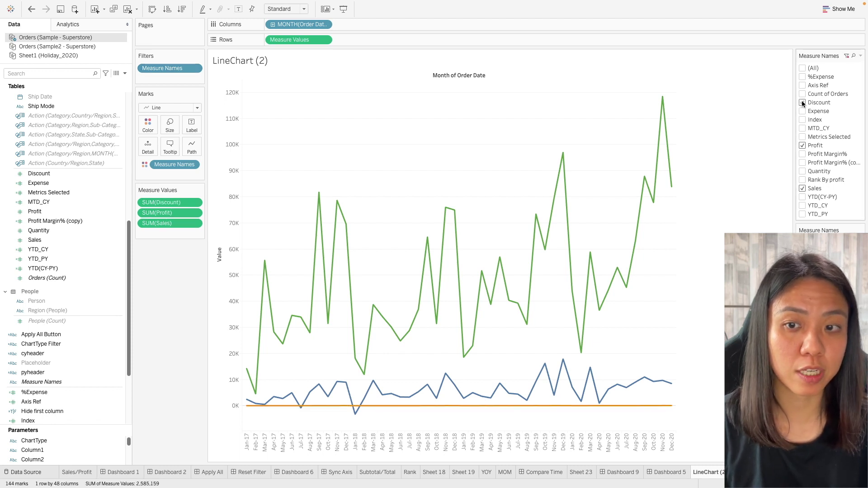
{"action": "left_click", "coordinate": [800, 111]}
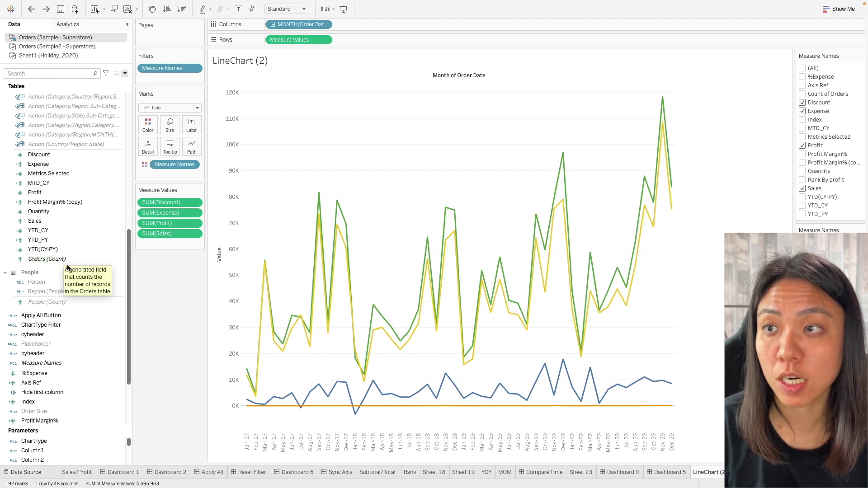
Step: Hide the Orders (Count) field, then hide and reshow the Measure Names filter card to refresh it
{"action": "right_click", "coordinate": [52, 260]}
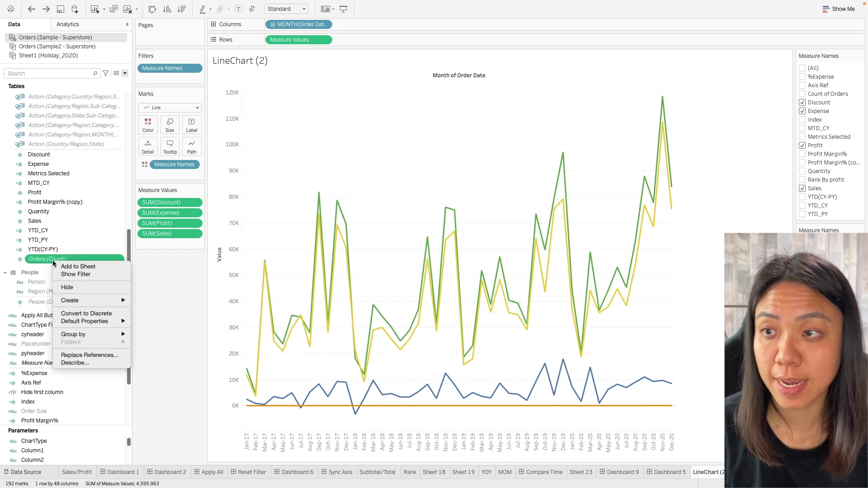
{"action": "left_click", "coordinate": [65, 287]}
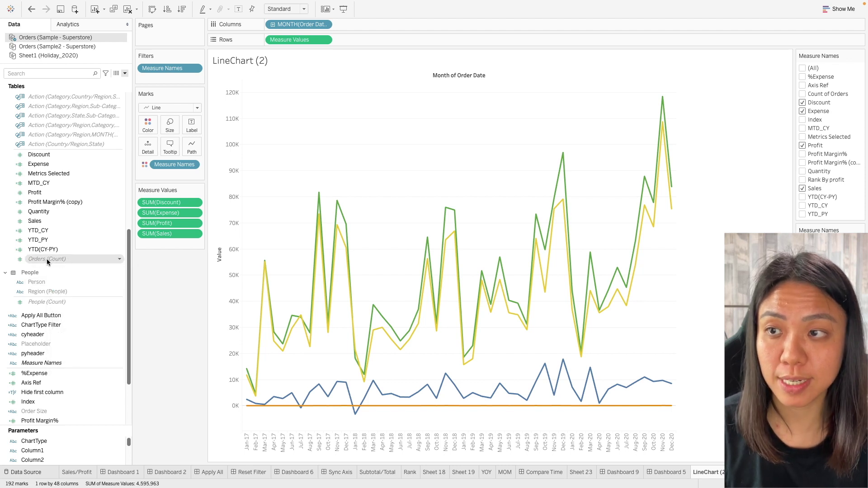
{"action": "left_click", "coordinate": [860, 56]}
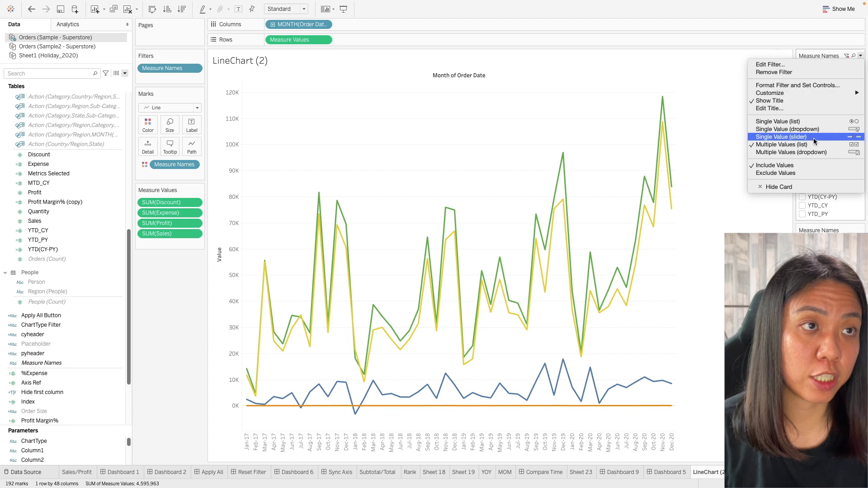
{"action": "left_click", "coordinate": [815, 189]}
{"action": "right_click", "coordinate": [188, 68]}
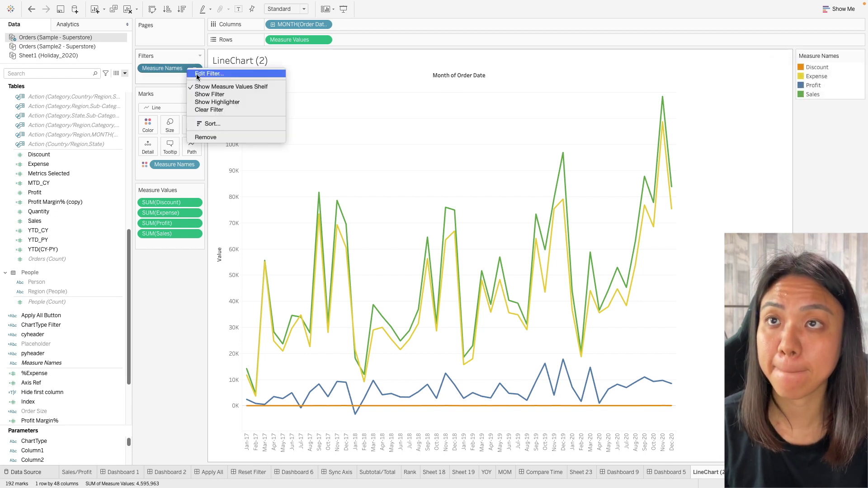
{"action": "left_click", "coordinate": [205, 96]}
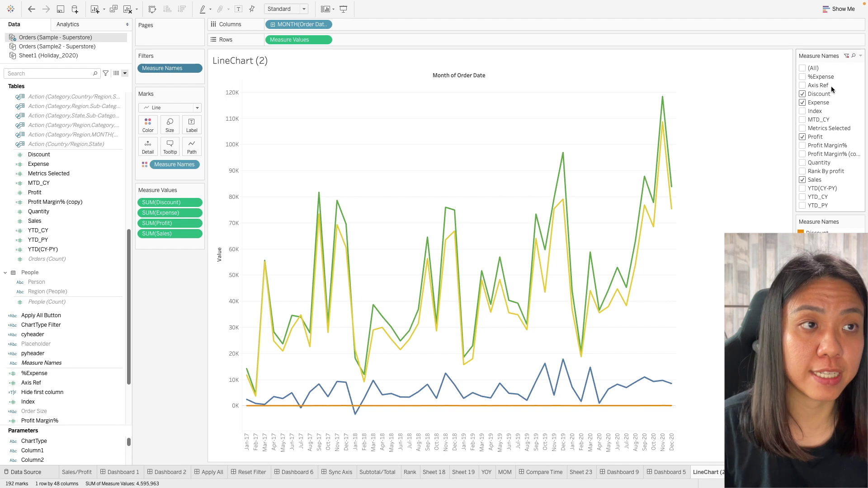
{"action": "scroll", "coordinate": [82, 270], "scroll_direction": "up", "scroll_amount": 3}
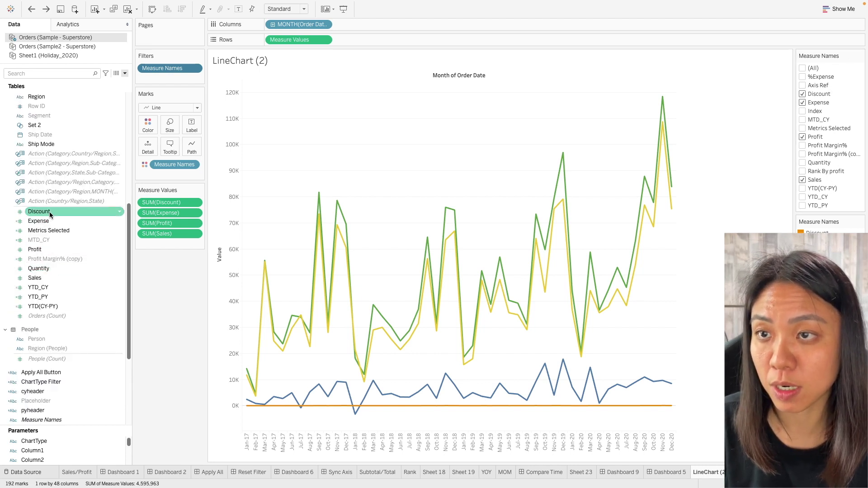
{"action": "right_click", "coordinate": [44, 291]}
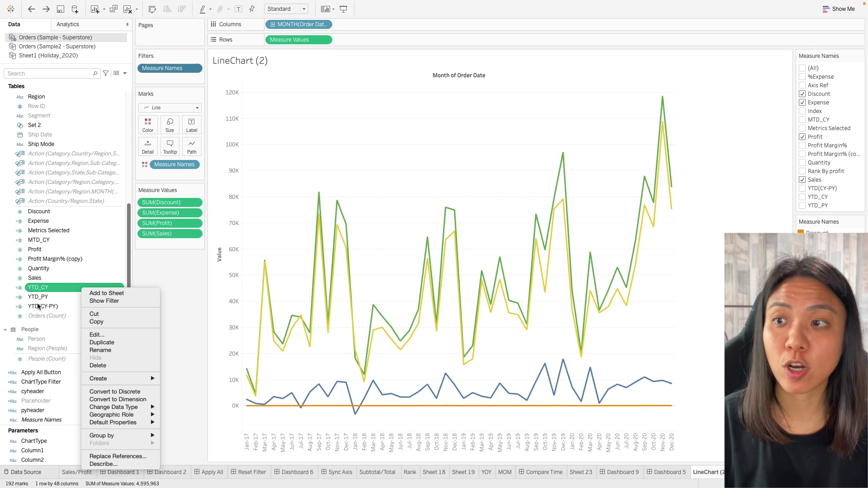
{"action": "left_click", "coordinate": [45, 287]}
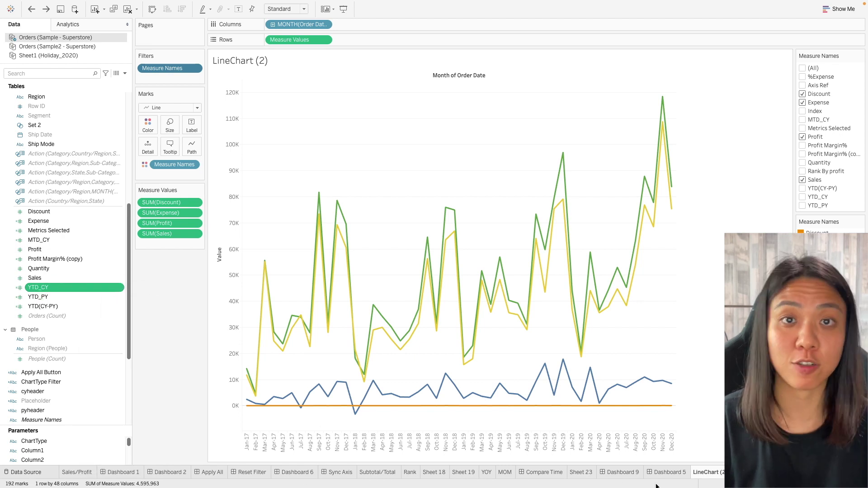
{"action": "right_click", "coordinate": [54, 289]}
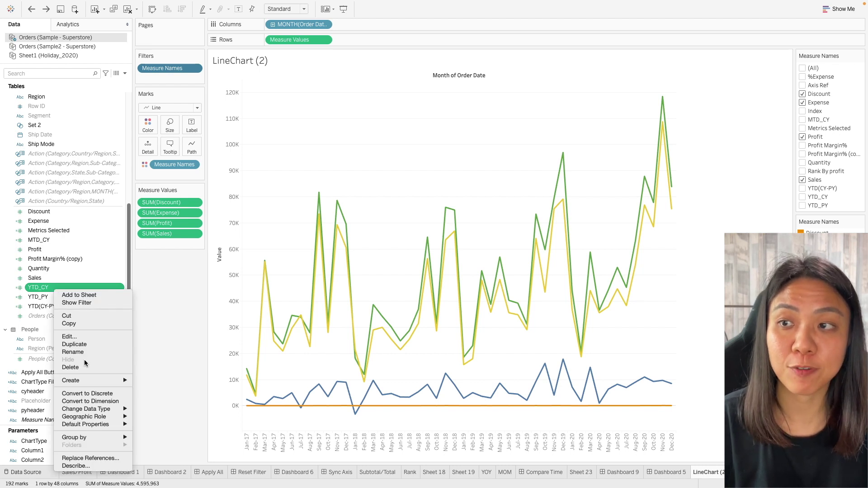
{"action": "left_click", "coordinate": [172, 343]}
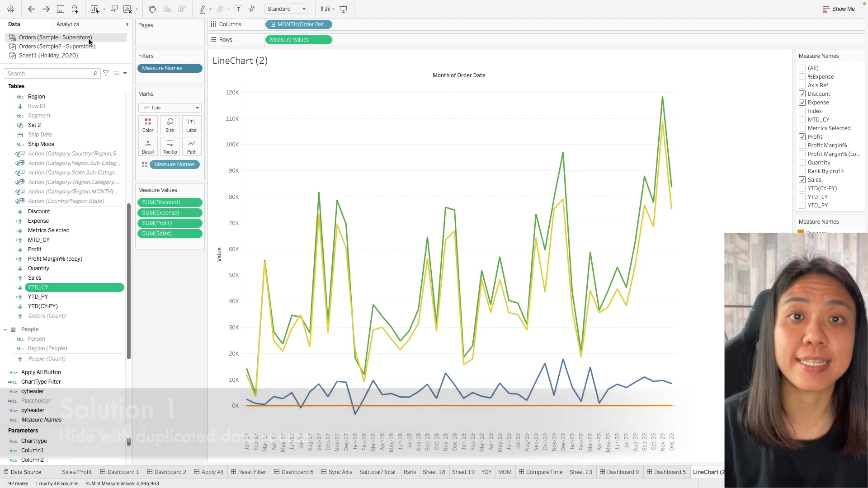
Step: Duplicate the Orders (Sample - Superstore) data source and start a new blank Sheet 29
{"action": "right_click", "coordinate": [56, 42]}
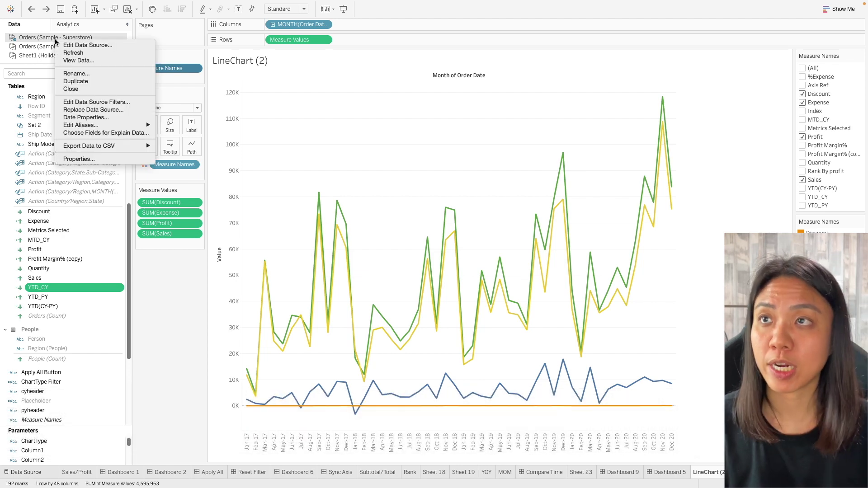
{"action": "left_click", "coordinate": [119, 83]}
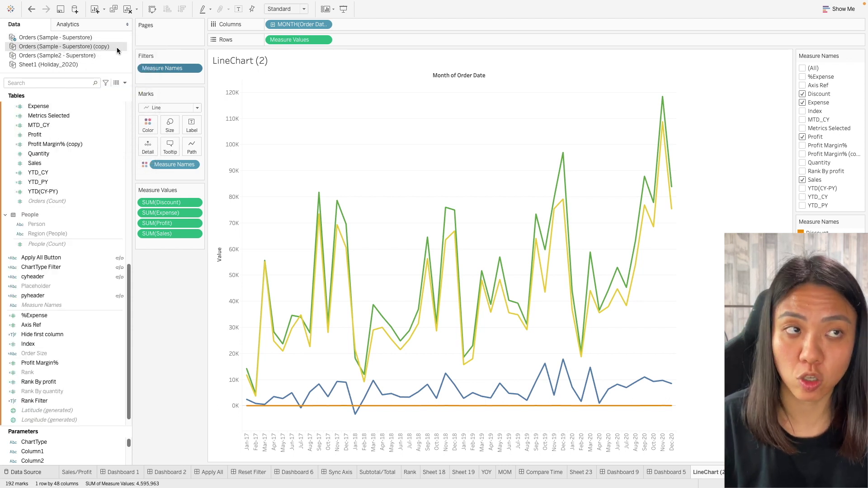
{"action": "left_click", "coordinate": [718, 471]}
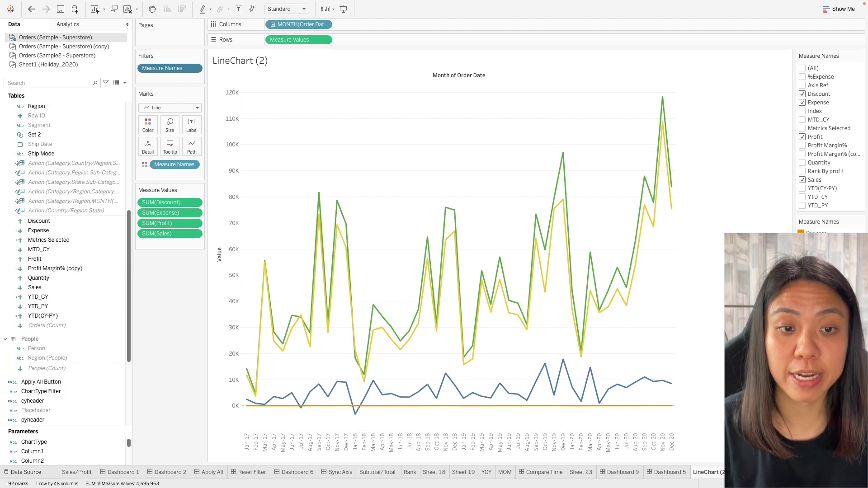
{"action": "key", "text": "ctrl+m"}
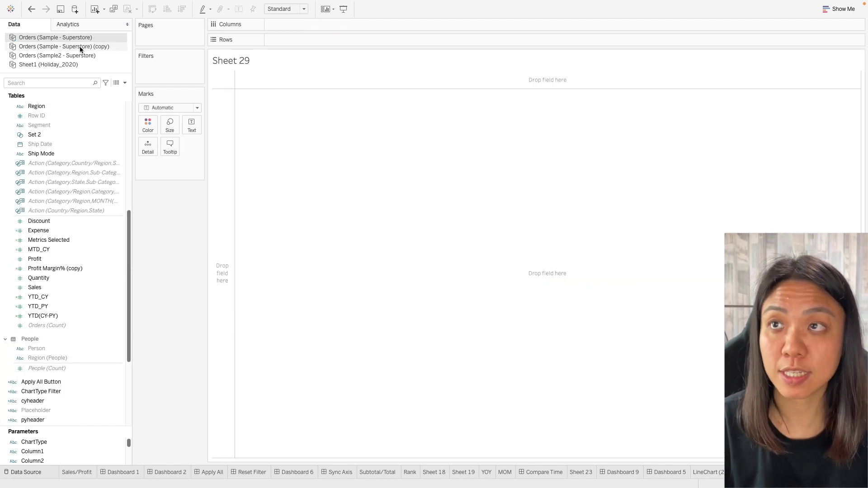
Step: From the copied Orders data source, plot Measure Values as lines coloured by Measure Names
{"action": "left_click", "coordinate": [80, 48]}
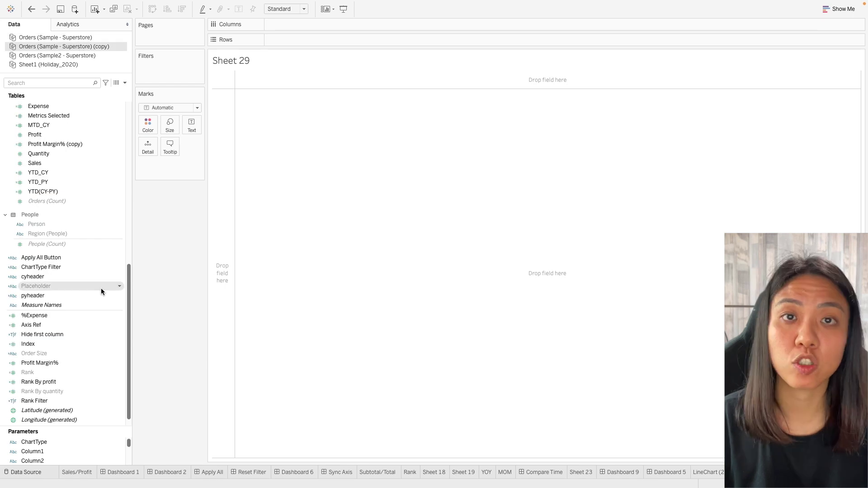
{"action": "scroll", "coordinate": [97, 291], "scroll_direction": "down", "scroll_amount": 1}
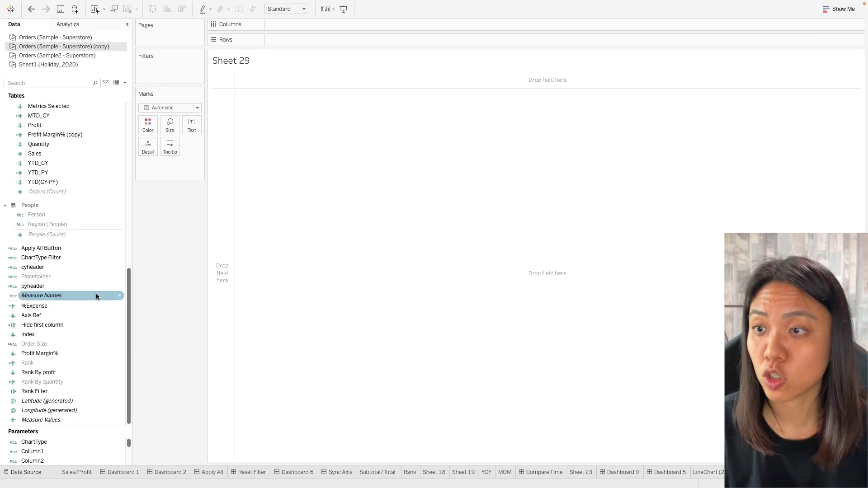
{"action": "scroll", "coordinate": [94, 351], "scroll_direction": "up", "scroll_amount": 2}
{"action": "left_click", "coordinate": [74, 419]}
{"action": "scroll", "coordinate": [77, 409], "scroll_direction": "down", "scroll_amount": 1}
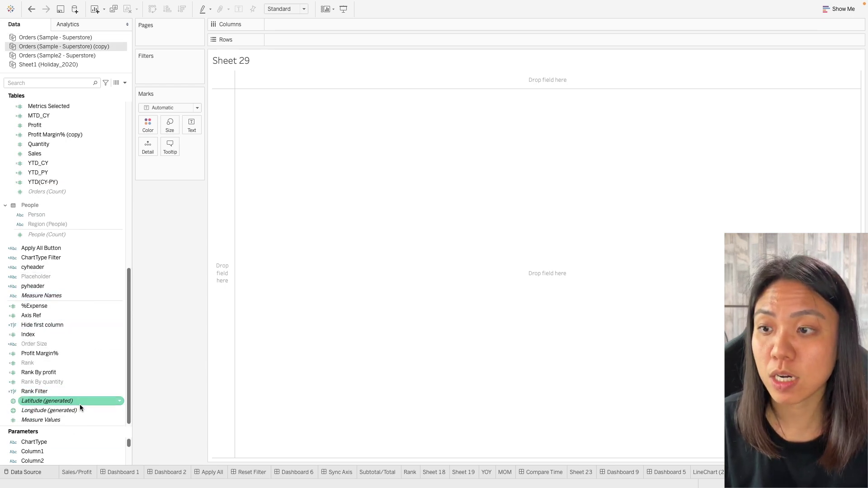
{"action": "left_click_drag", "start_coordinate": [65, 416], "coordinate": [310, 39]}
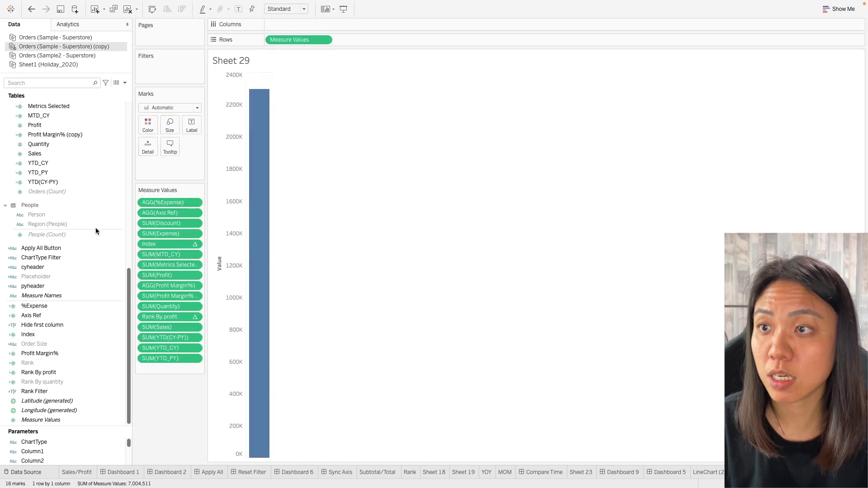
{"action": "left_click_drag", "start_coordinate": [45, 296], "coordinate": [144, 121]}
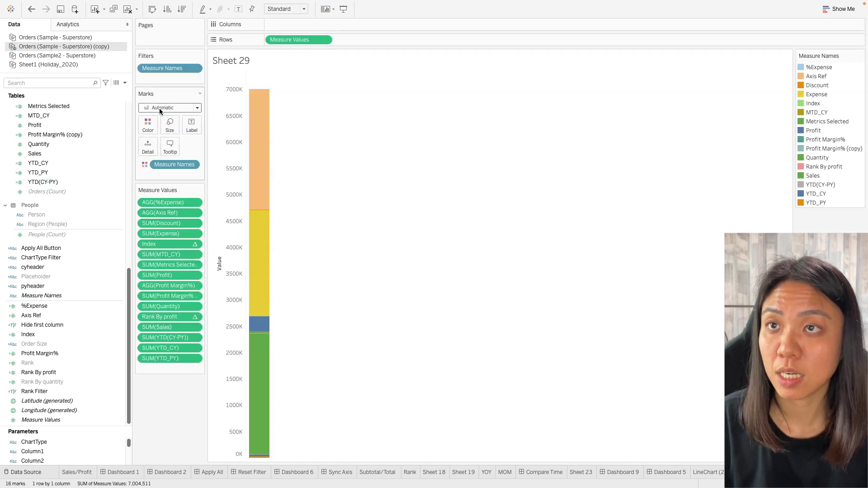
{"action": "left_click", "coordinate": [159, 107]}
{"action": "left_click", "coordinate": [157, 139]}
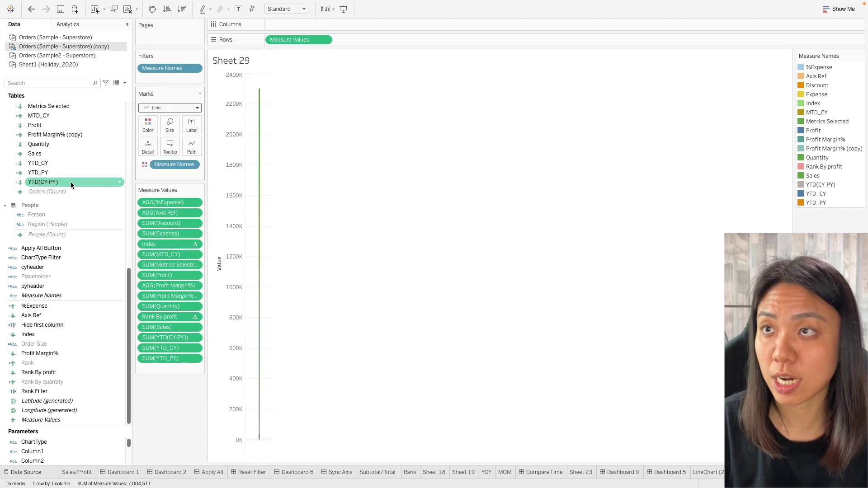
Step: Put Order Date on Columns as continuous months
{"action": "scroll", "coordinate": [80, 179], "scroll_direction": "up", "scroll_amount": 10}
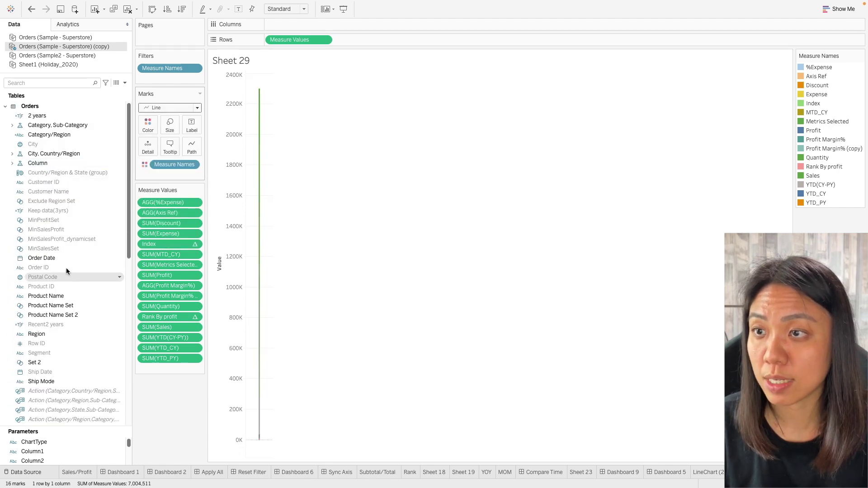
{"action": "left_click_drag", "start_coordinate": [66, 258], "coordinate": [337, 26]}
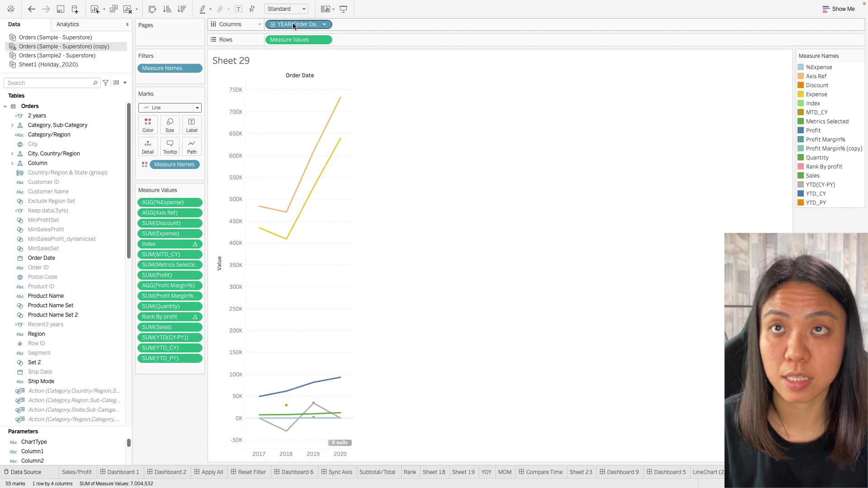
{"action": "right_click", "coordinate": [294, 25]}
{"action": "left_click", "coordinate": [348, 193]}
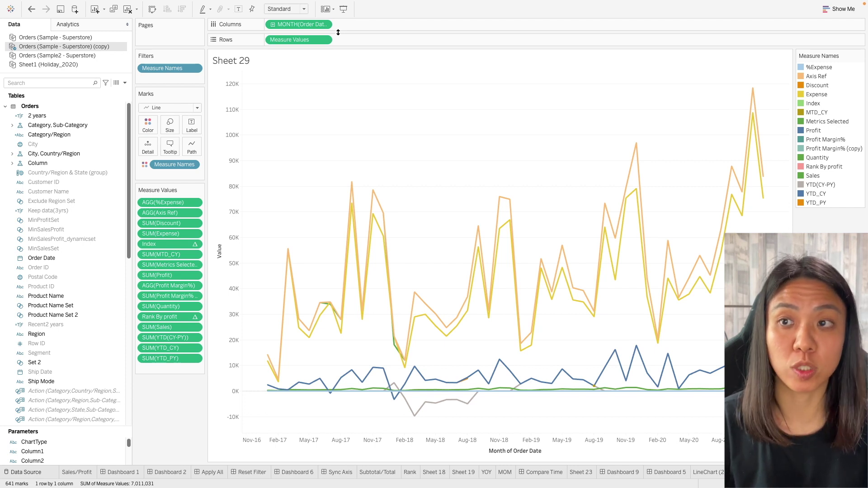
Step: Show the Measure Names filter and limit it to Expense, Profit and Sales
{"action": "right_click", "coordinate": [183, 69]}
{"action": "left_click", "coordinate": [218, 96]}
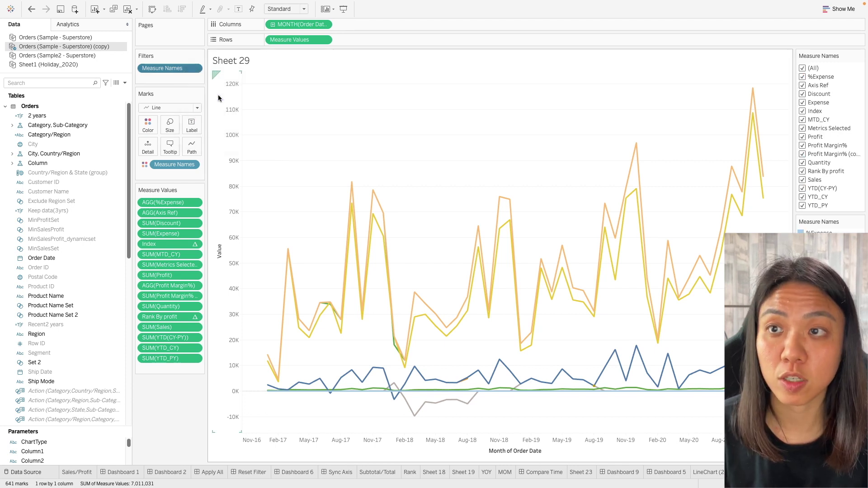
{"action": "left_click", "coordinate": [803, 68]}
{"action": "left_click", "coordinate": [801, 102]}
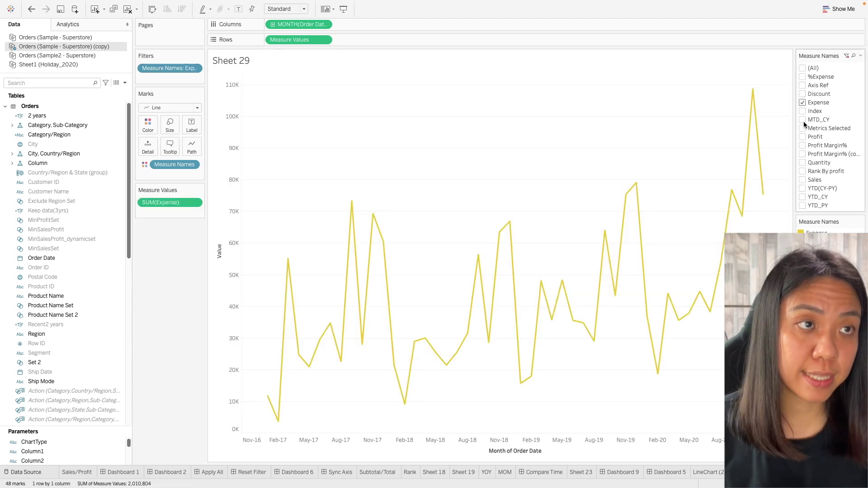
{"action": "left_click", "coordinate": [802, 137]}
{"action": "left_click", "coordinate": [803, 180]}
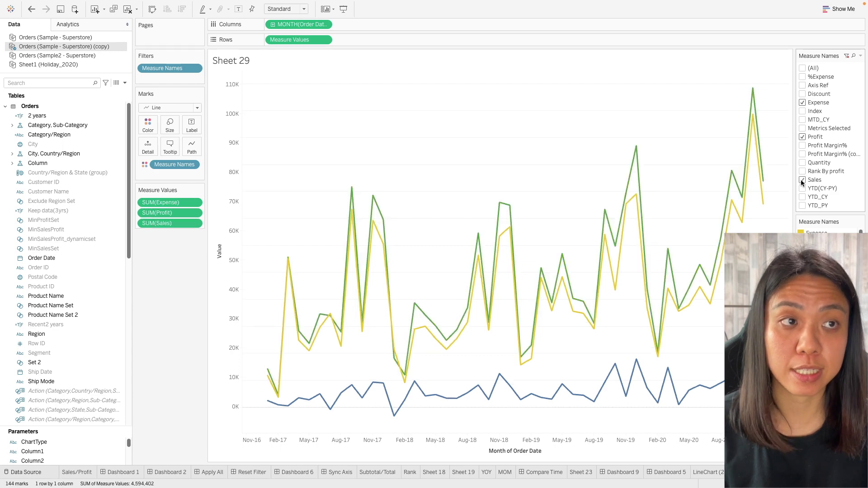
Step: Hide unused measures: Metrics Selected, MTD_CY, Profit Margin% (copy), Quantity, YTD_CY, YTD_PY, YTD(CY-PY) and others
{"action": "scroll", "coordinate": [82, 346], "scroll_direction": "down", "scroll_amount": 10}
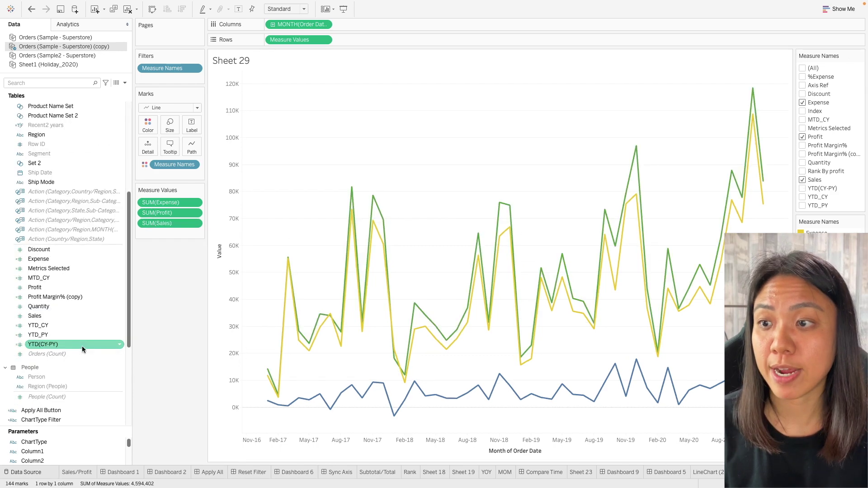
{"action": "scroll", "coordinate": [77, 346], "scroll_direction": "up", "scroll_amount": 4}
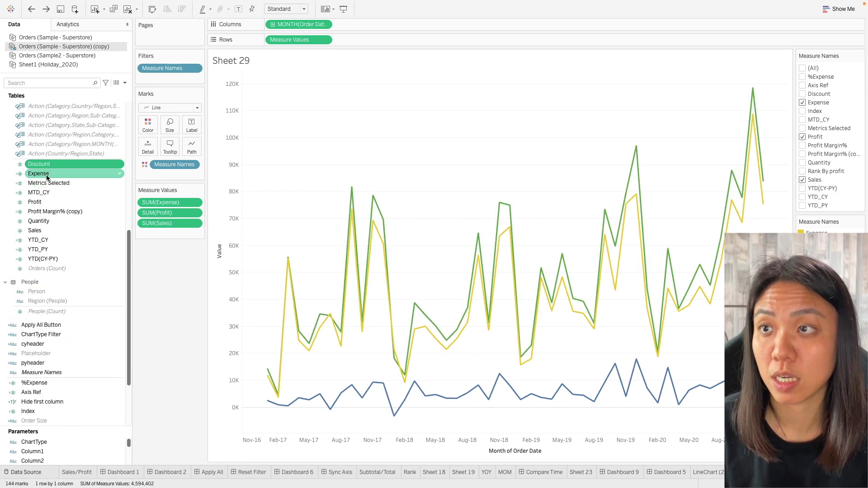
{"action": "left_click", "coordinate": [47, 183], "text": "ctrl"}
{"action": "left_click", "coordinate": [47, 193], "text": "ctrl"}
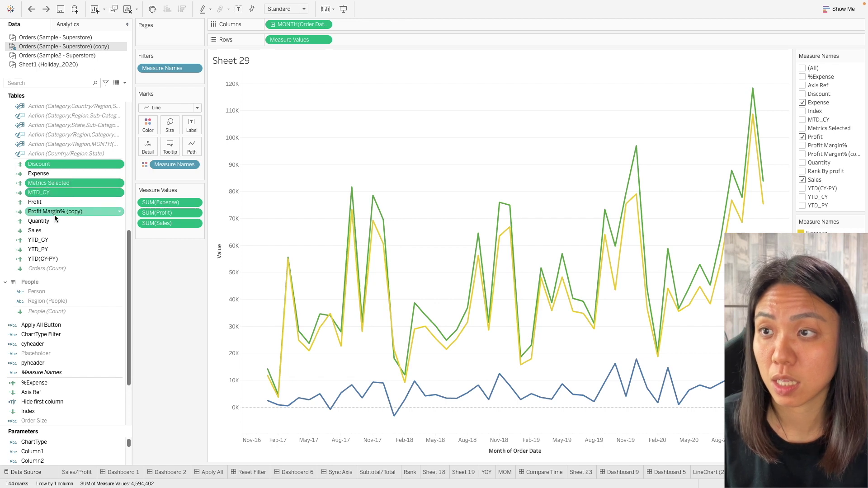
{"action": "left_click", "coordinate": [33, 174], "text": "ctrl"}
{"action": "left_click", "coordinate": [45, 203], "text": "ctrl"}
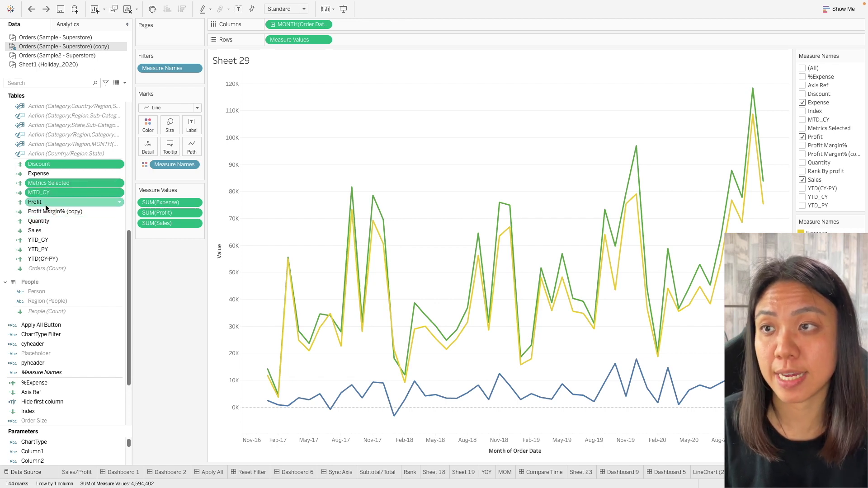
{"action": "left_click", "coordinate": [61, 213], "text": "ctrl"}
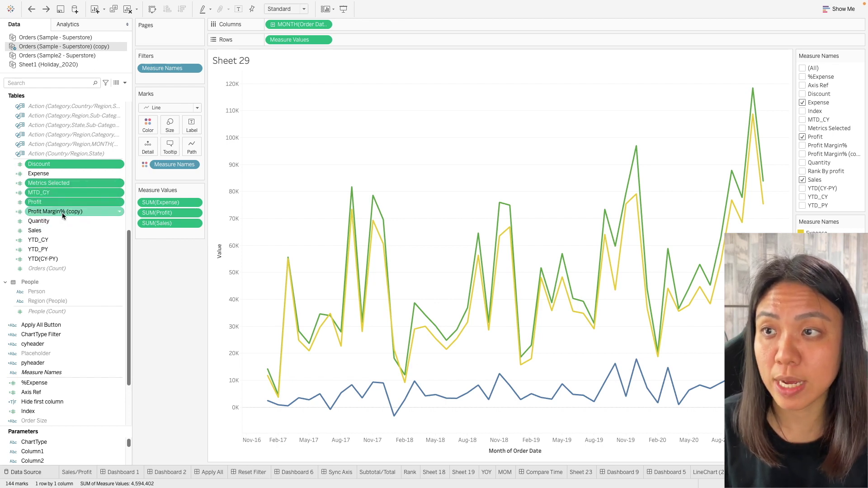
{"action": "left_click", "coordinate": [67, 222], "text": "ctrl"}
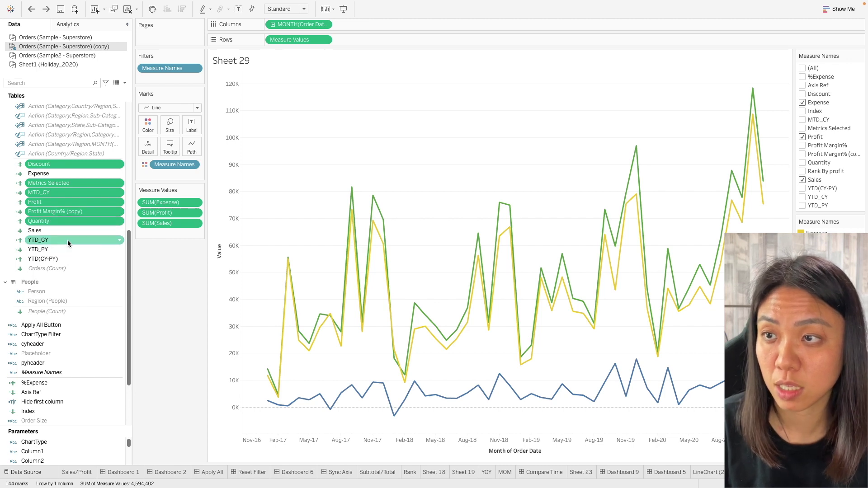
{"action": "left_click", "coordinate": [45, 240], "text": "ctrl"}
{"action": "left_click", "coordinate": [45, 250], "text": "ctrl"}
{"action": "left_click", "coordinate": [60, 258], "text": "ctrl"}
{"action": "right_click", "coordinate": [61, 258]}
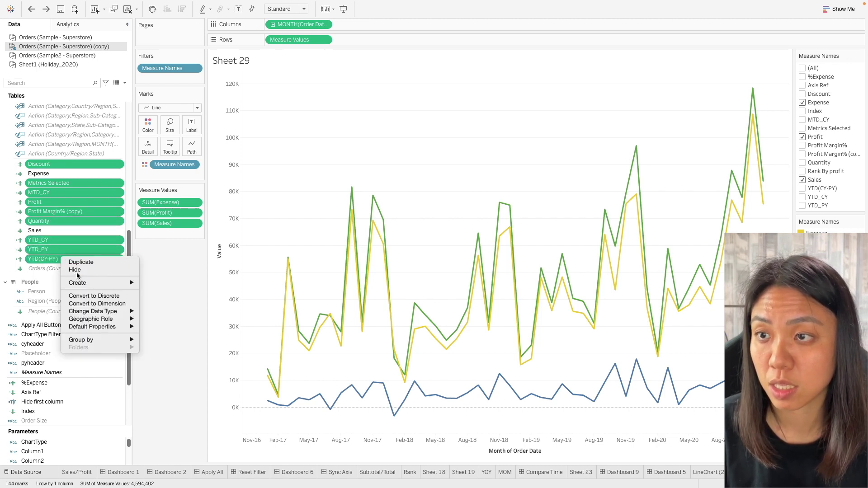
{"action": "left_click", "coordinate": [75, 271]}
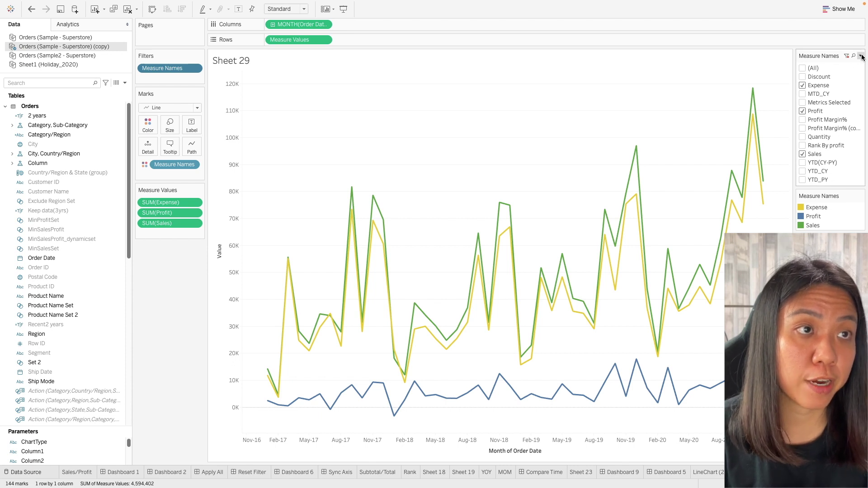
Step: Hide and reshow the Measure Names filter card so it lists only Expense, Profit and Sales
{"action": "left_click", "coordinate": [862, 57]}
{"action": "left_click", "coordinate": [795, 190]}
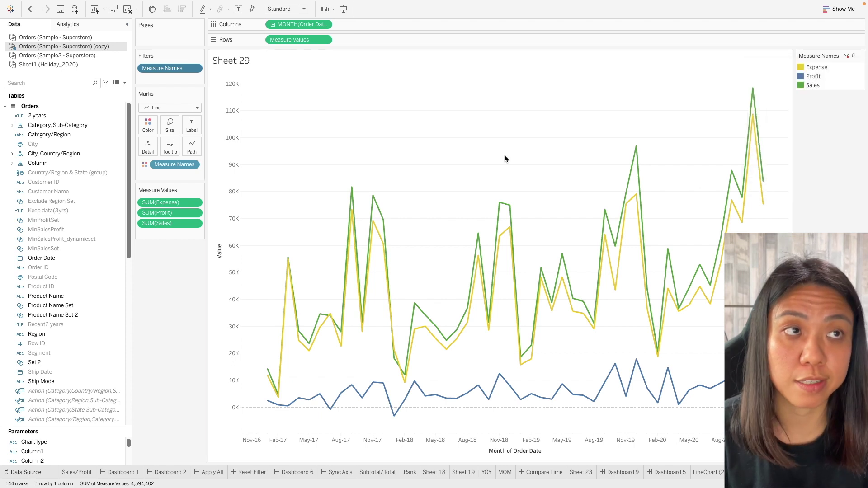
{"action": "right_click", "coordinate": [179, 68]}
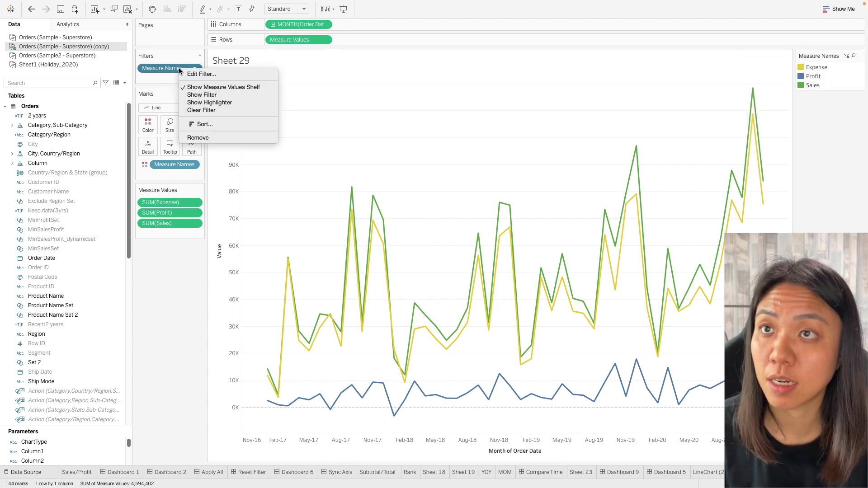
{"action": "left_click", "coordinate": [209, 95]}
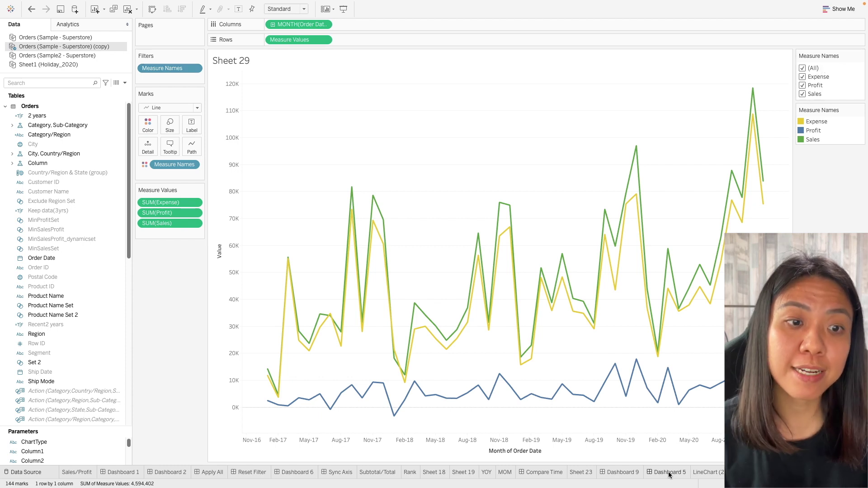
{"action": "mouse_move", "coordinate": [670, 473]}
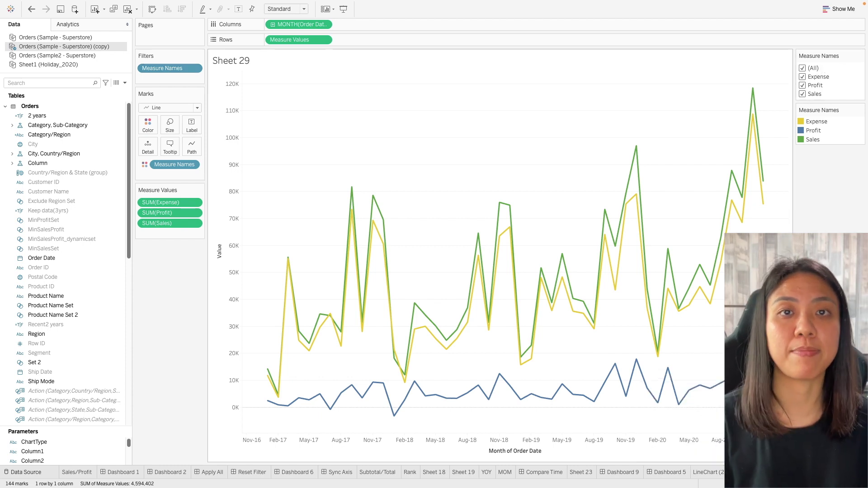
Step: Go to Dashboard 5 and select its line chart
{"action": "left_click", "coordinate": [668, 472]}
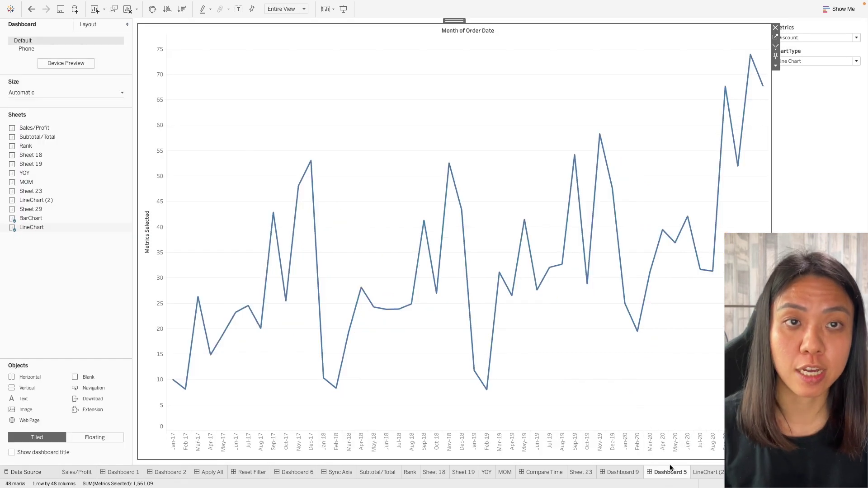
{"action": "mouse_move", "coordinate": [717, 184]}
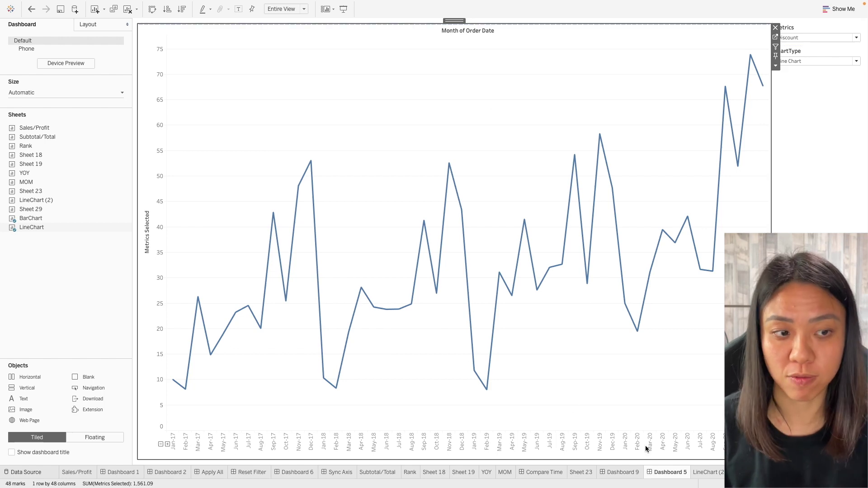
{"action": "left_click", "coordinate": [741, 472]}
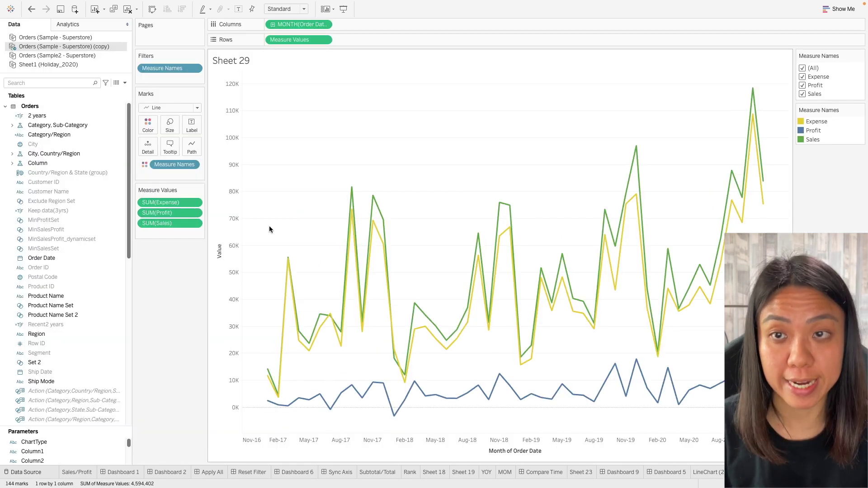
{"action": "left_click", "coordinate": [667, 472]}
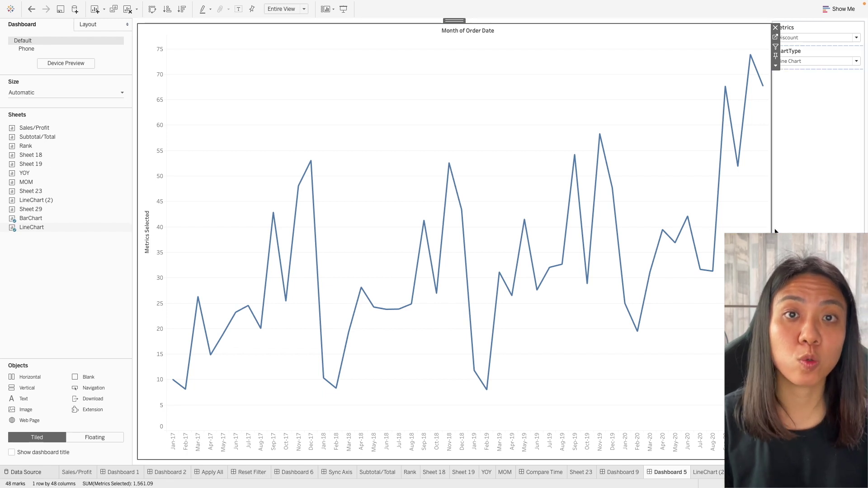
{"action": "left_click", "coordinate": [774, 231]}
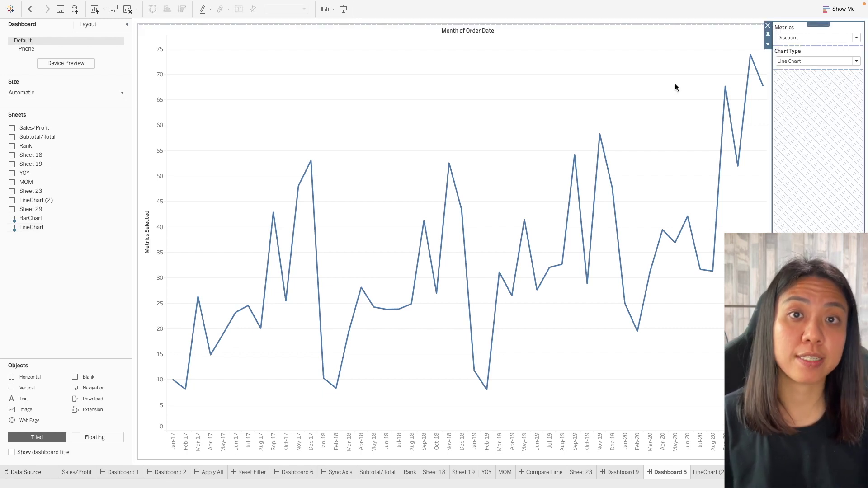
{"action": "left_click", "coordinate": [449, 119]}
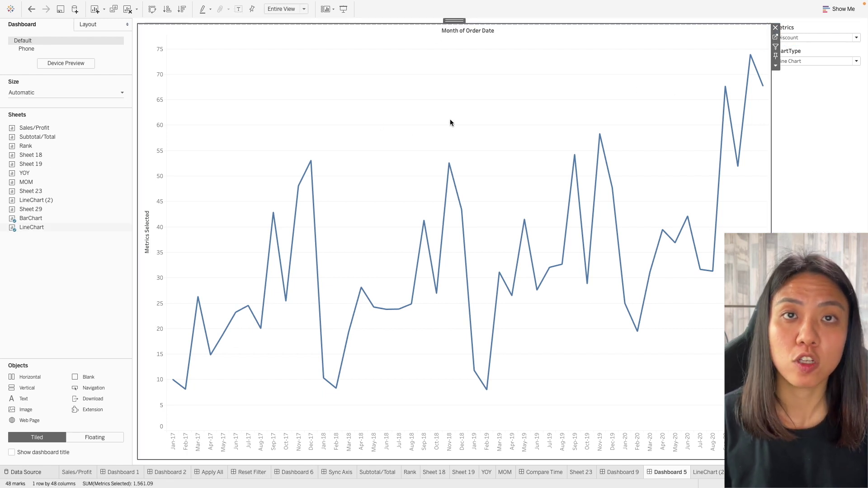
Step: Switch the Metrics parameter to Sales, then Profit, then Quantity
{"action": "left_click", "coordinate": [796, 37]}
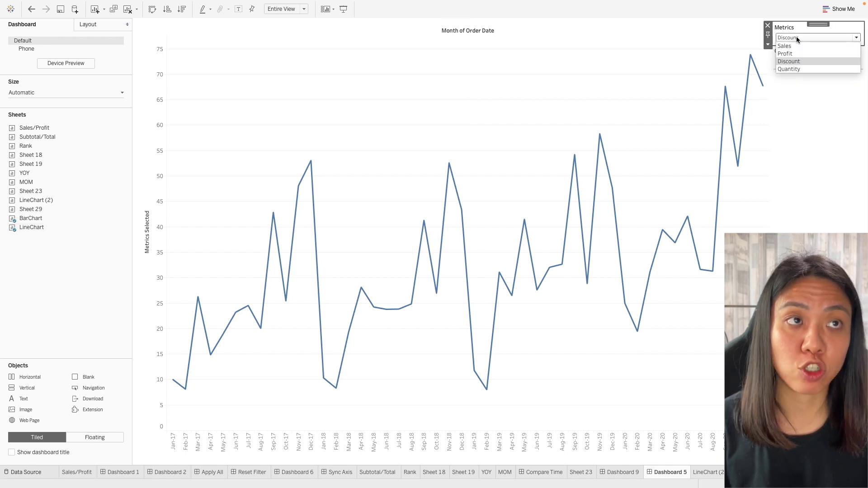
{"action": "left_click", "coordinate": [784, 46]}
{"action": "left_click", "coordinate": [705, 85]}
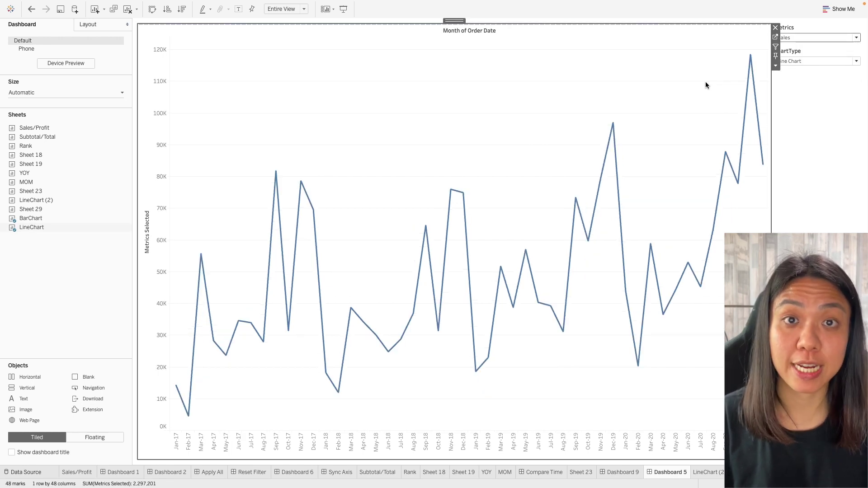
{"action": "left_click", "coordinate": [820, 38]}
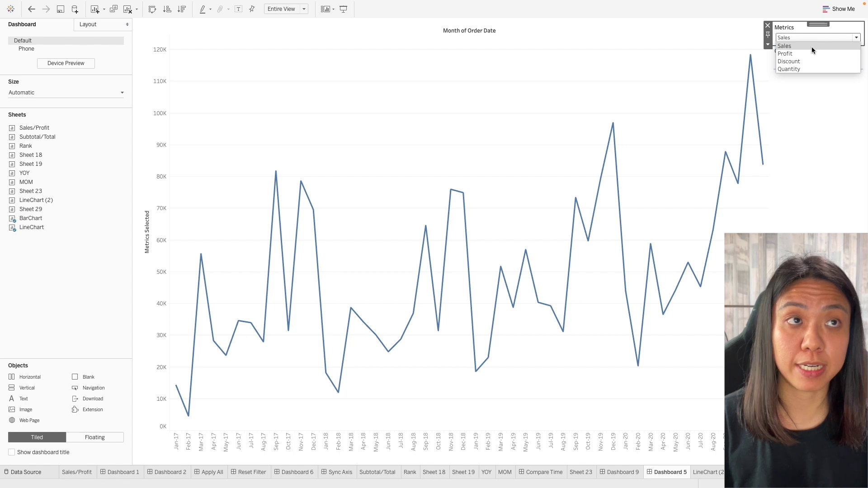
{"action": "left_click", "coordinate": [810, 54]}
{"action": "left_click", "coordinate": [674, 98]}
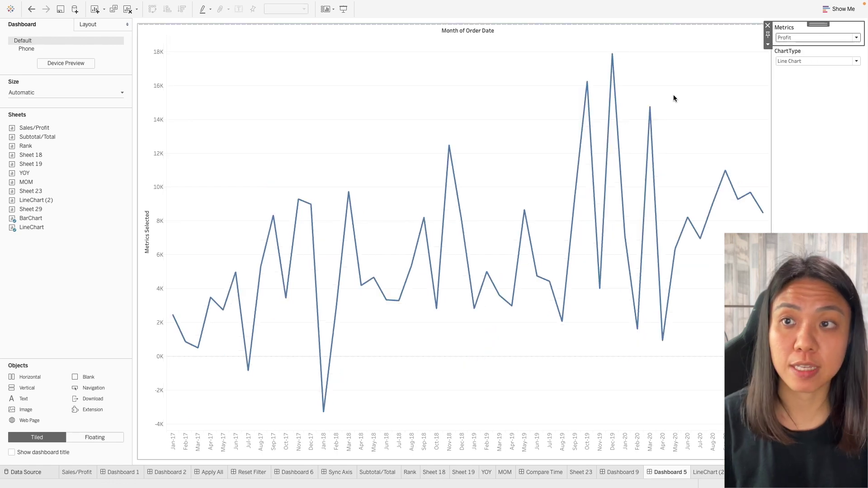
{"action": "left_click", "coordinate": [820, 37]}
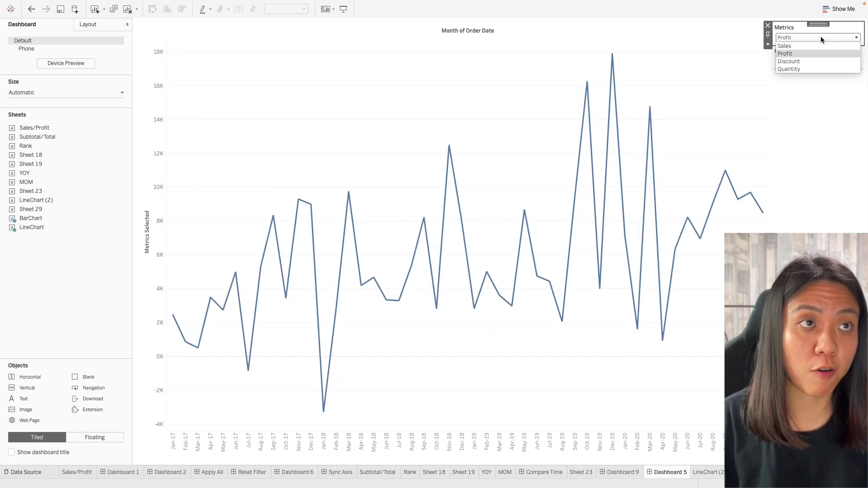
{"action": "left_click", "coordinate": [808, 69]}
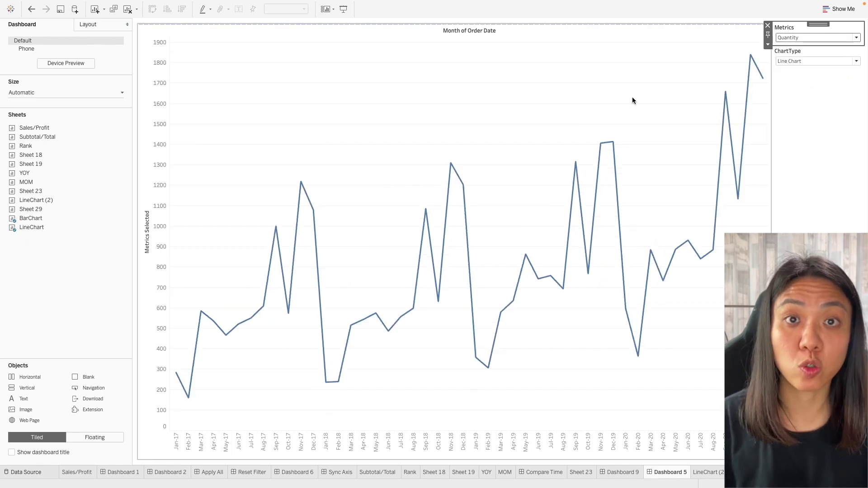
{"action": "left_click", "coordinate": [648, 91]}
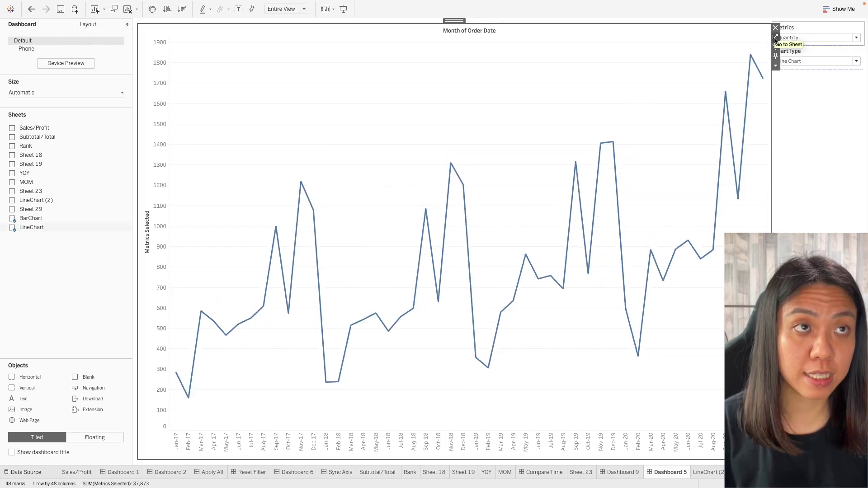
Step: Go to the LineChart worksheet and open the Metrics Selected calculation for editing
{"action": "left_click", "coordinate": [775, 45]}
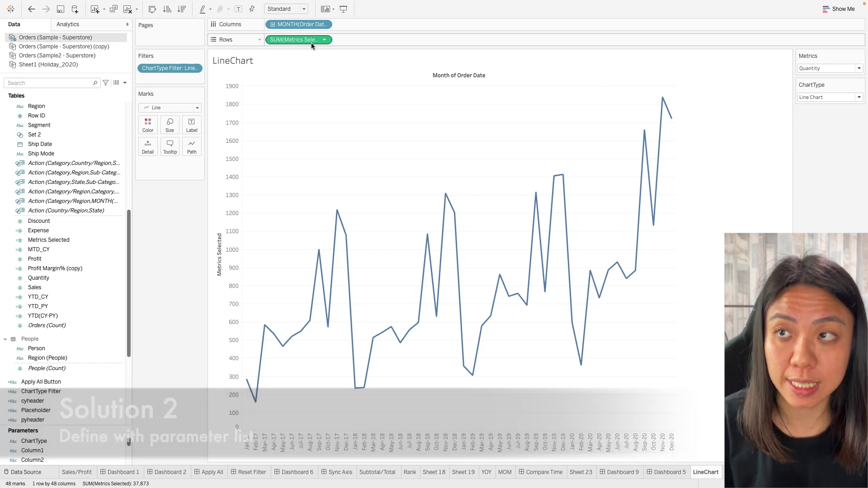
{"action": "left_click", "coordinate": [50, 241]}
{"action": "right_click", "coordinate": [52, 241]}
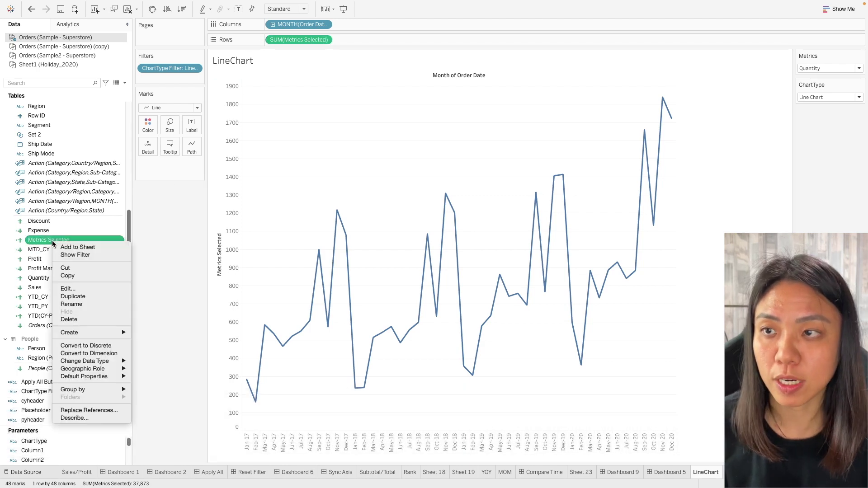
{"action": "left_click", "coordinate": [99, 289]}
Step: Review the CASE [Metrics] formula mapping Sales, Discount and Quantity to their fields, then close it
{"action": "double_click", "coordinate": [280, 135]}
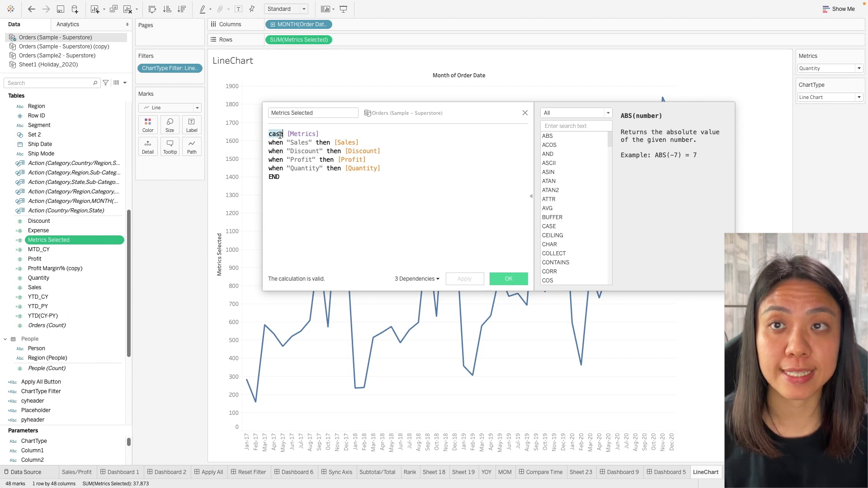
{"action": "double_click", "coordinate": [311, 133]}
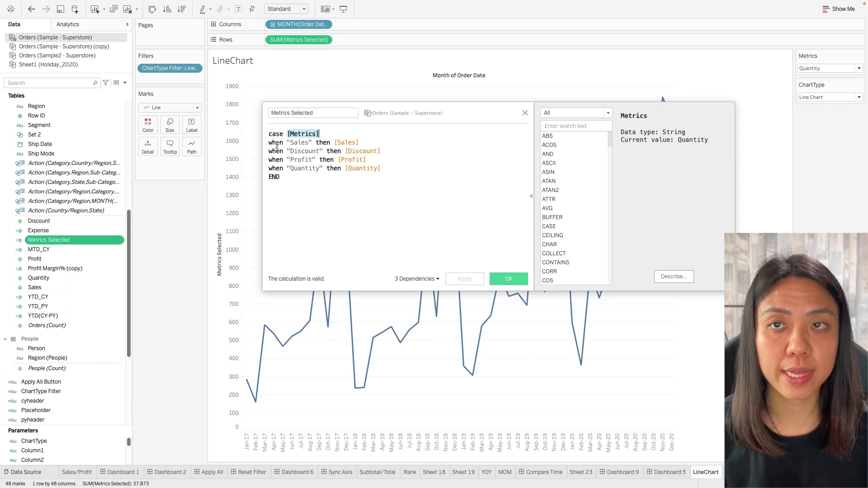
{"action": "double_click", "coordinate": [300, 143]}
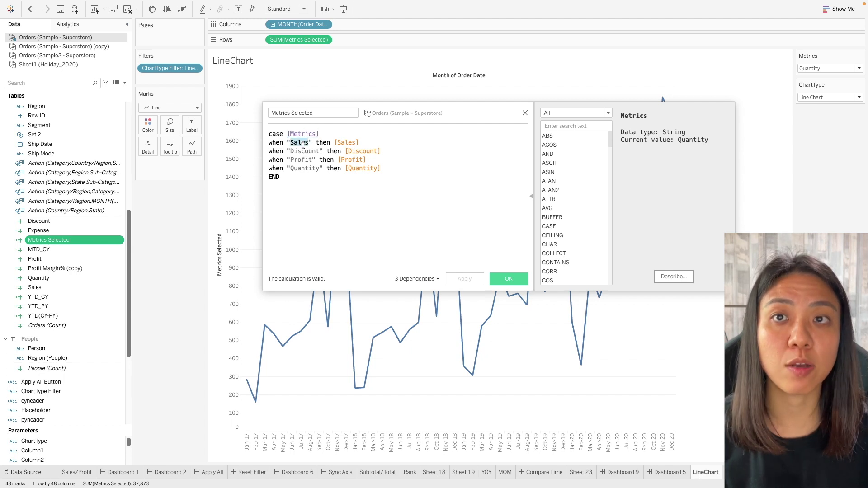
{"action": "double_click", "coordinate": [340, 143]}
{"action": "double_click", "coordinate": [302, 152]}
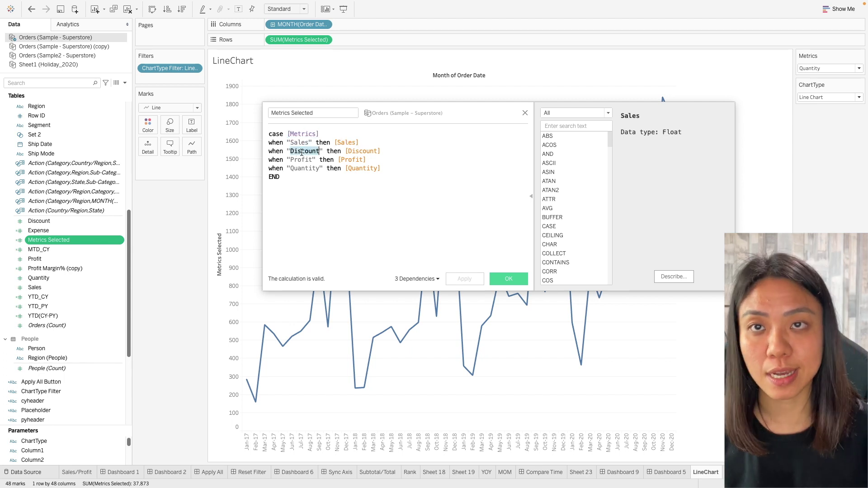
{"action": "double_click", "coordinate": [353, 151]}
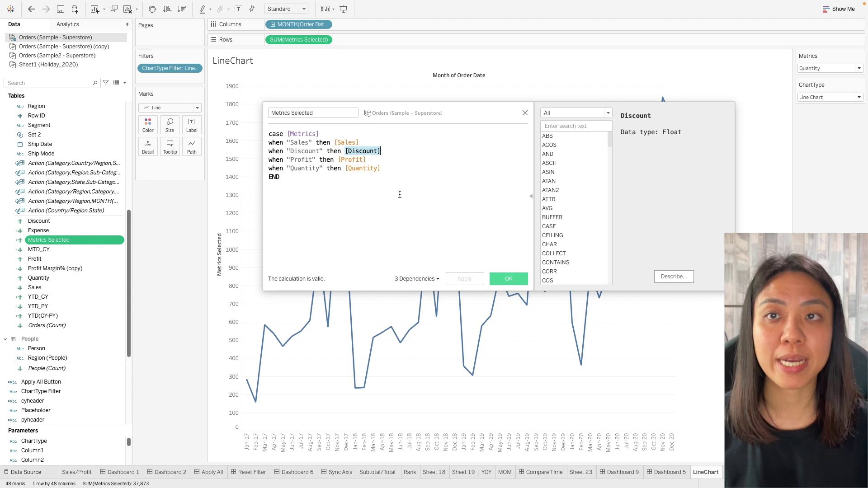
{"action": "left_click", "coordinate": [286, 160]}
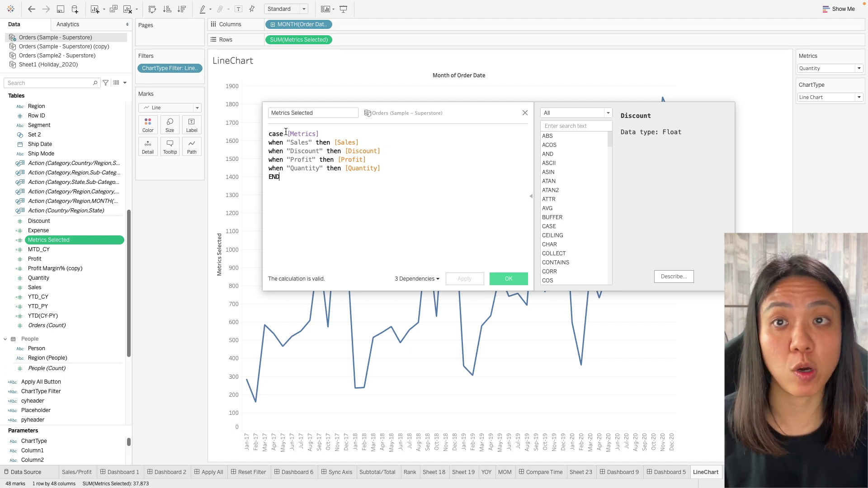
{"action": "double_click", "coordinate": [363, 168]}
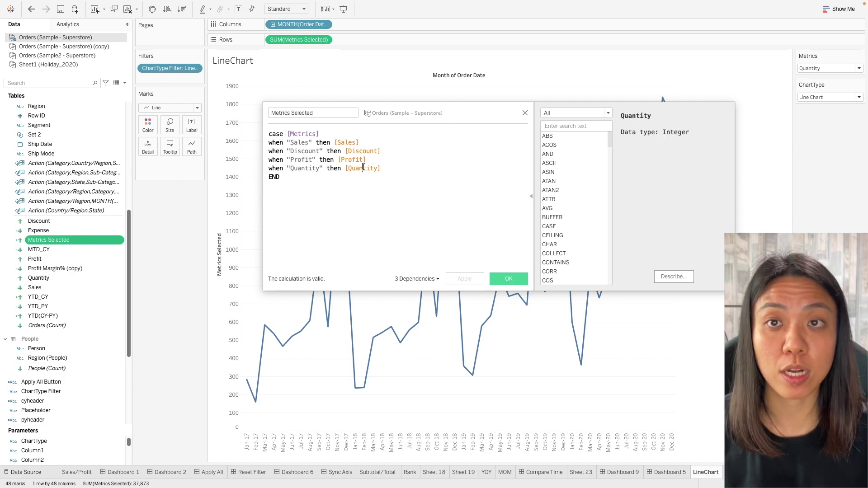
{"action": "double_click", "coordinate": [300, 169]}
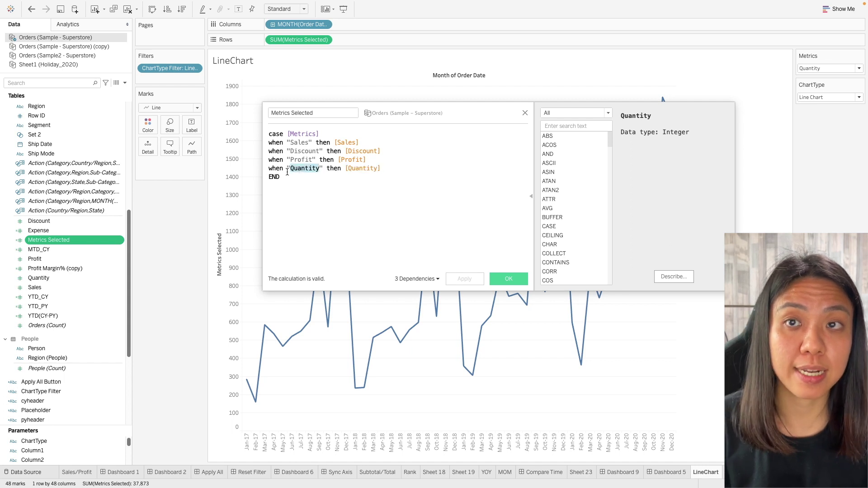
{"action": "key", "text": "Return"}
{"action": "scroll", "coordinate": [69, 440], "scroll_direction": "down", "scroll_amount": 3}
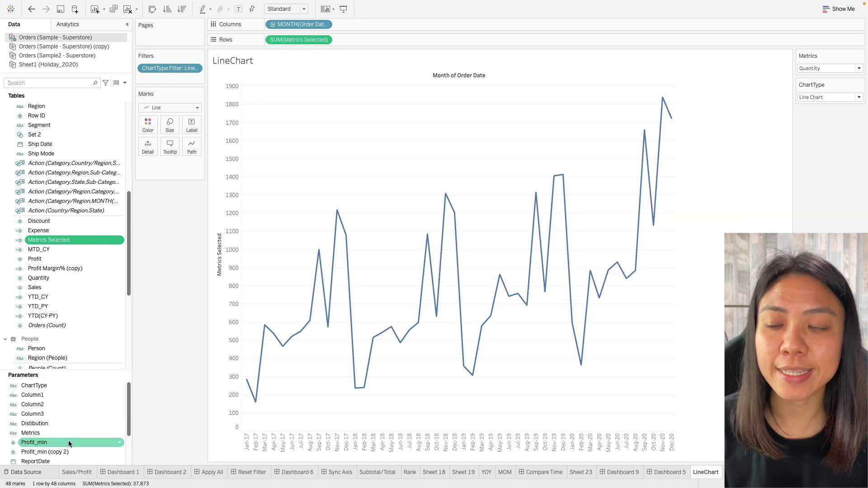
Step: Review the Metrics parameter's list of values, including Discount, and close its settings
{"action": "right_click", "coordinate": [90, 434]}
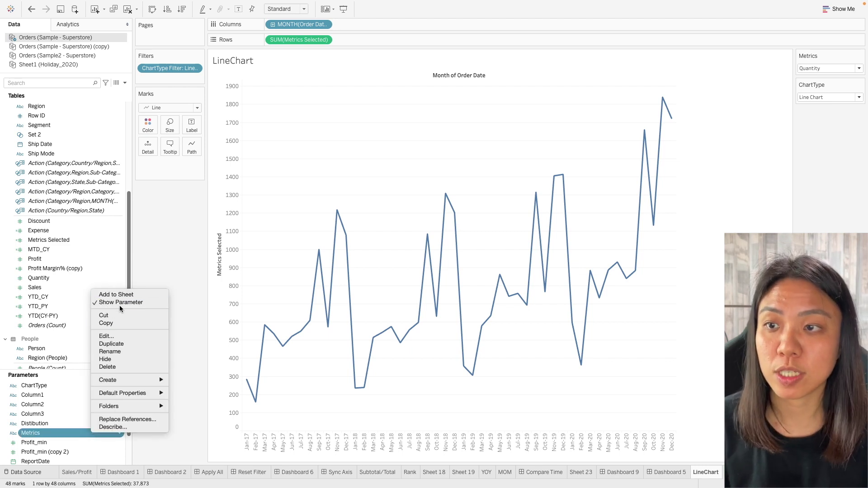
{"action": "left_click", "coordinate": [128, 335]}
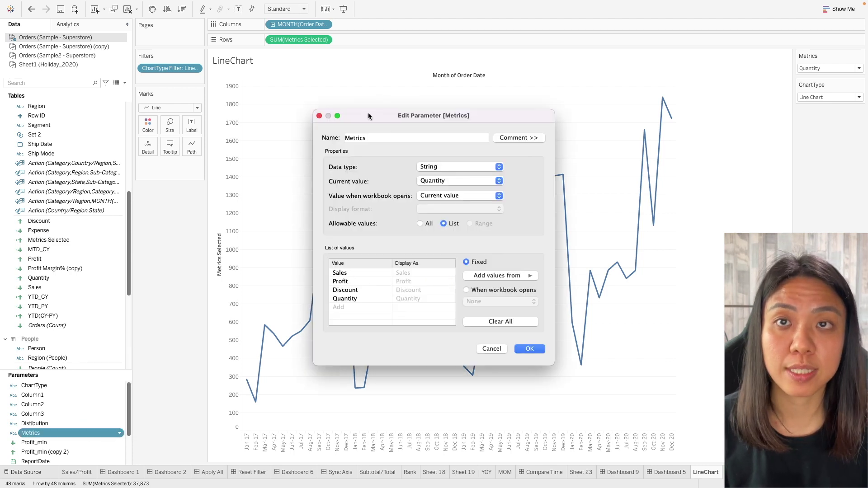
{"action": "left_click_drag", "start_coordinate": [368, 113], "coordinate": [356, 98]}
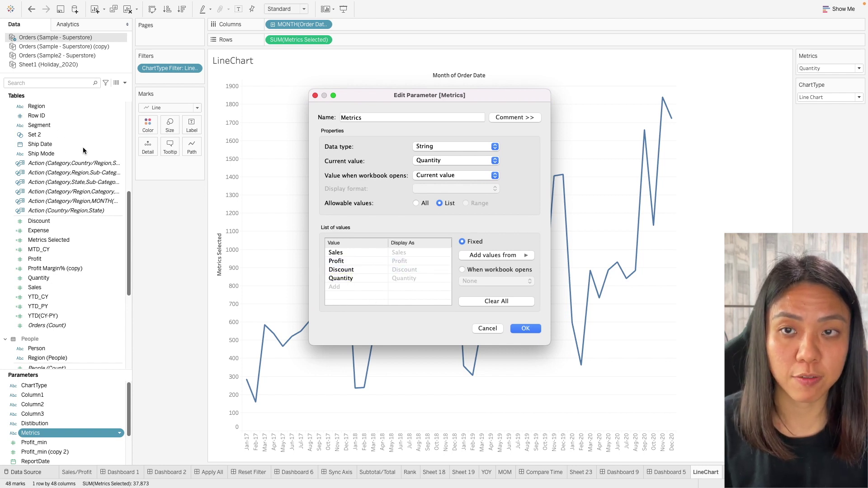
{"action": "double_click", "coordinate": [356, 269]}
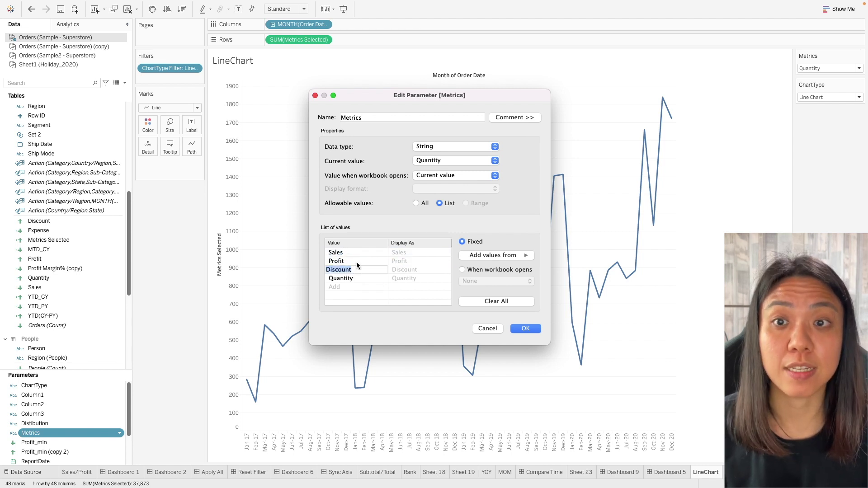
{"action": "left_click", "coordinate": [357, 263]}
{"action": "key", "text": "Return"}
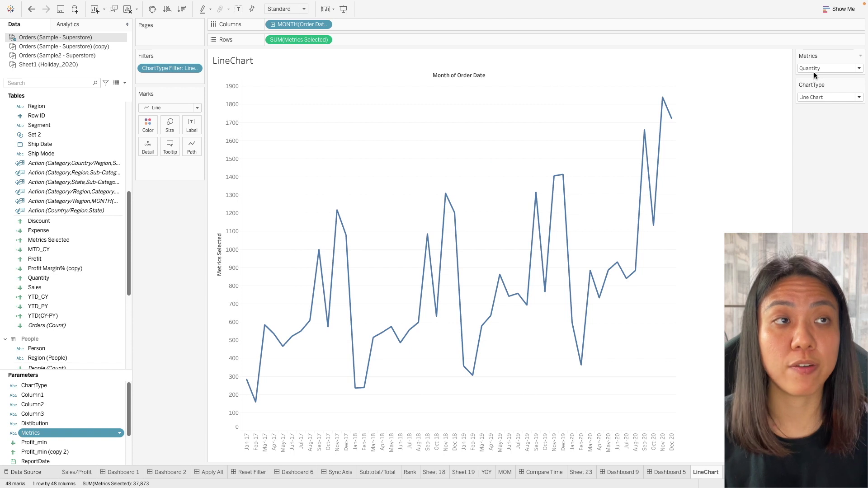
Step: Switch Metrics to Sales, then to Profit
{"action": "left_click", "coordinate": [813, 71]}
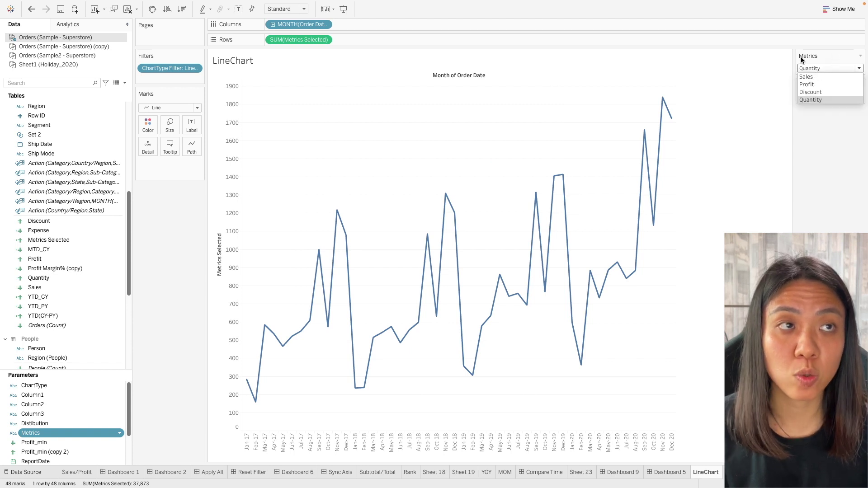
{"action": "left_click", "coordinate": [812, 76]}
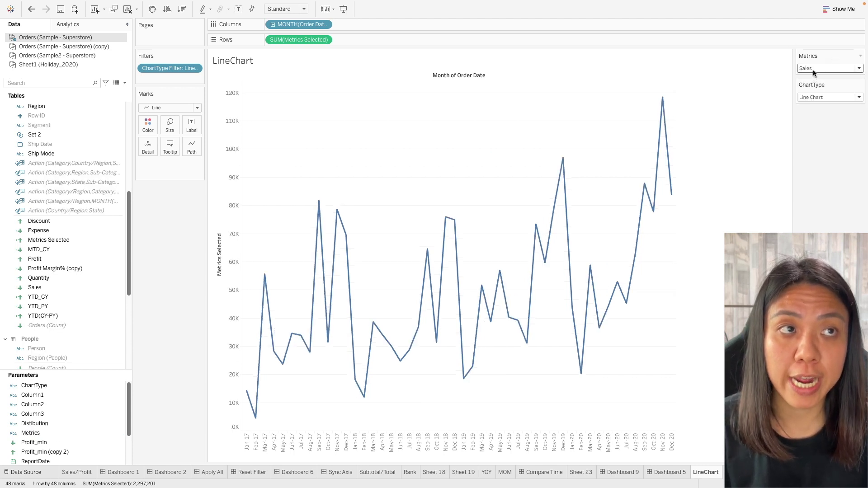
{"action": "left_click", "coordinate": [812, 68]}
{"action": "left_click", "coordinate": [815, 82]}
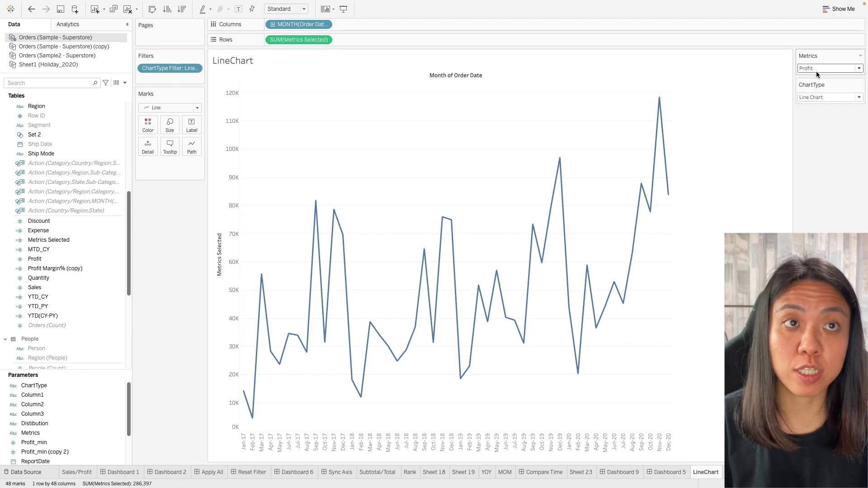